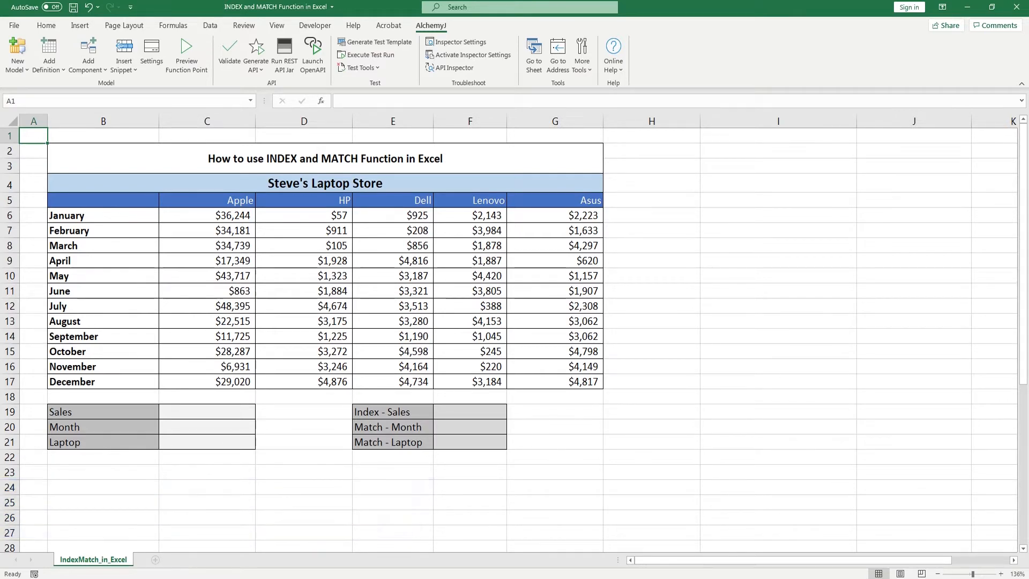
Step: Enter =INDEX(C6:G17,1,1) in cell F19 to return the sales value from the table's first row and column
click(445, 414)
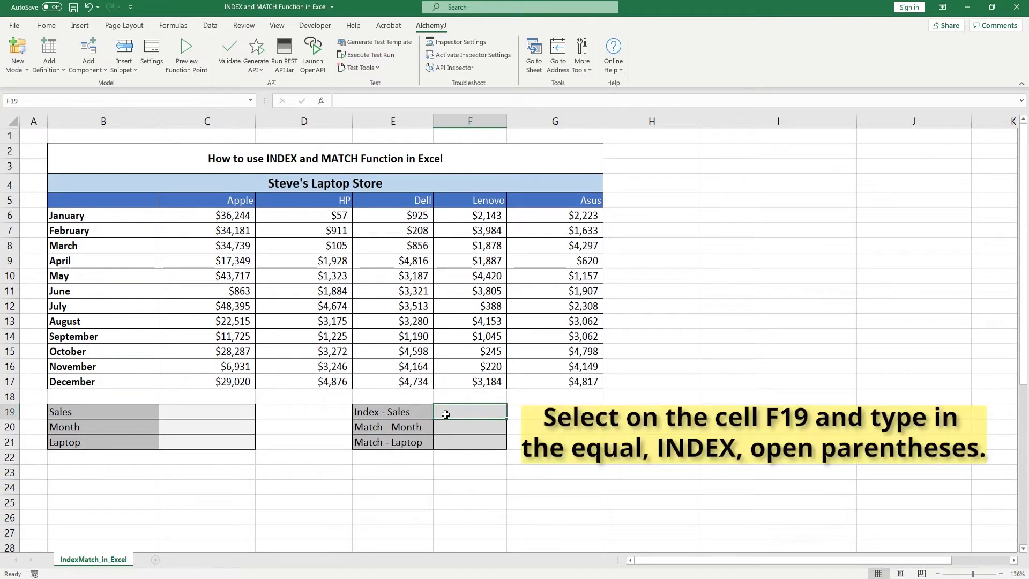
text(=)
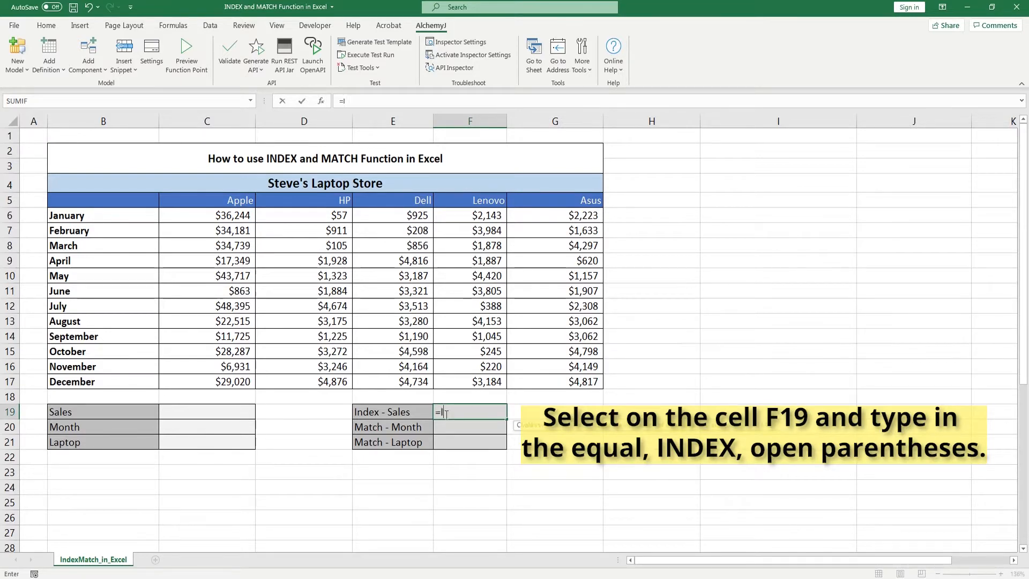
text(INDEX()
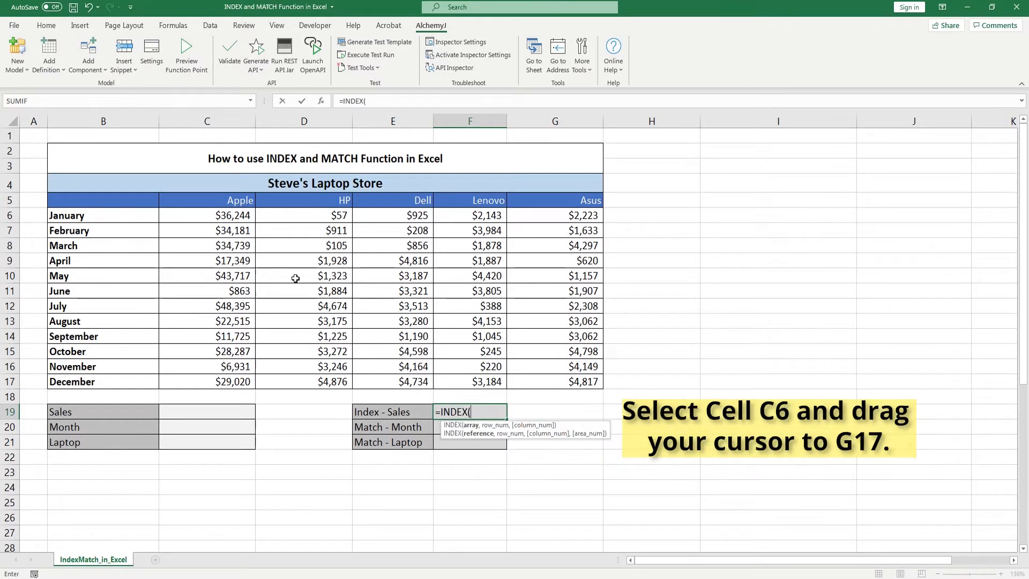
drag(210, 218, 538, 382)
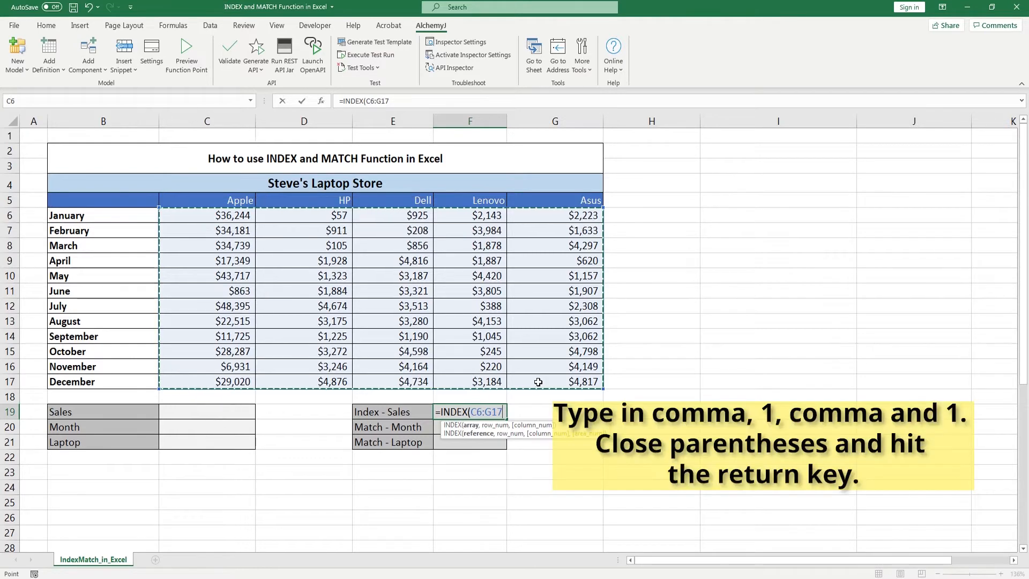
text(,1,)
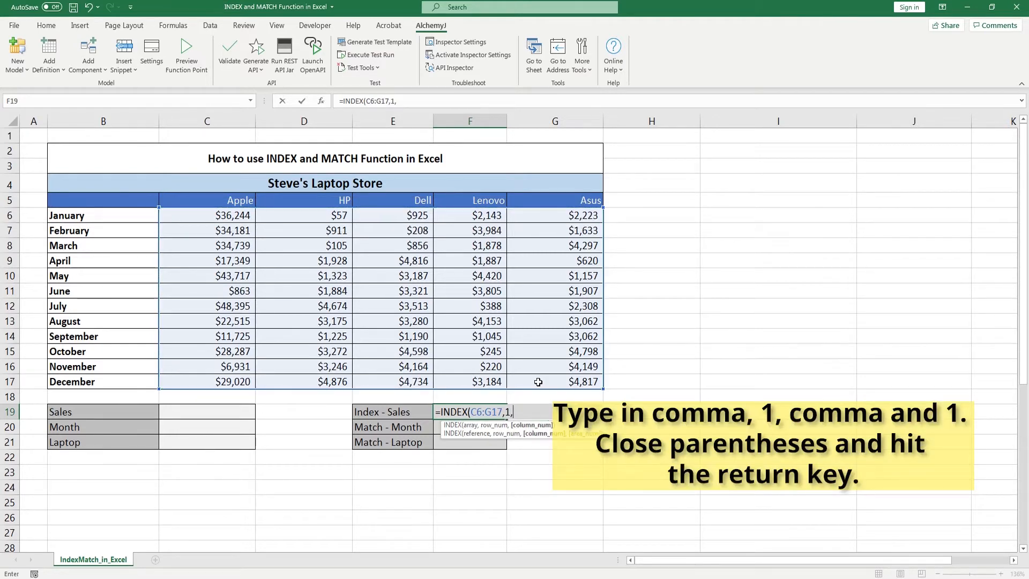
text(1))
key(Return)
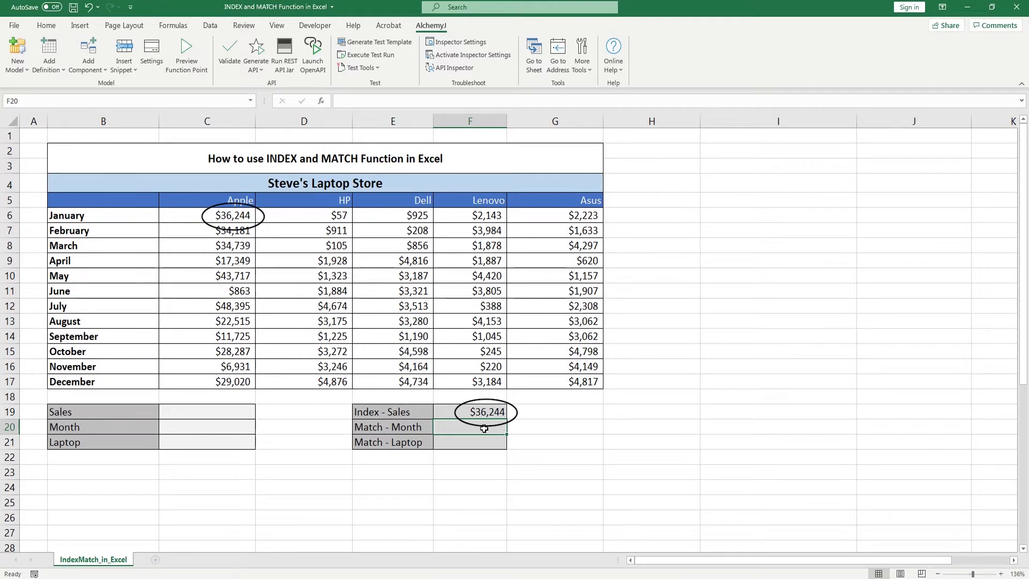
click(38, 136)
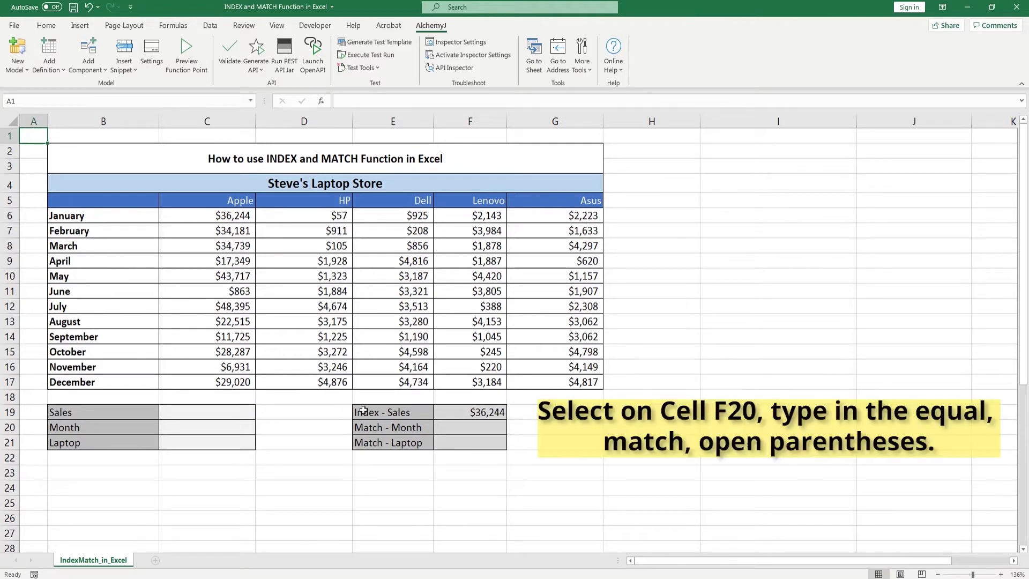
Step: Enter =MATCH(C20,B6:B17,0) in cell F20 to find the month's position with an exact match
click(448, 430)
text(=)
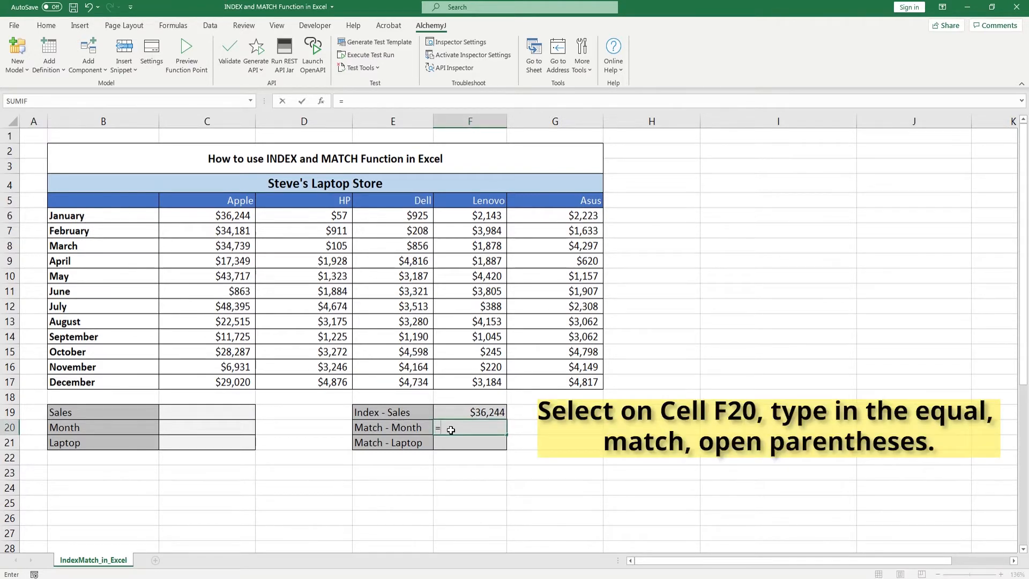
text(MATCH()
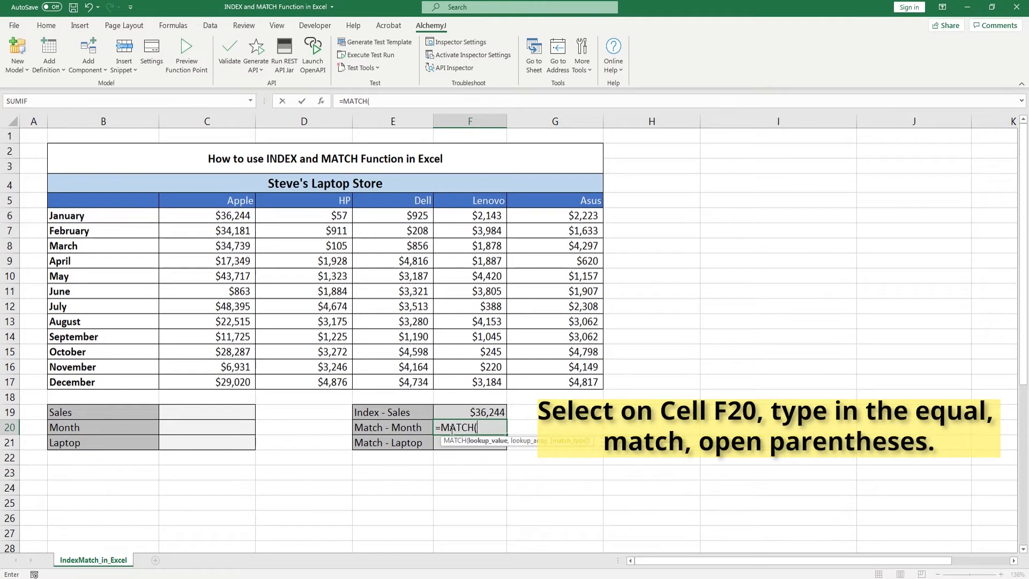
click(220, 432)
text(,)
drag(138, 217, 127, 381)
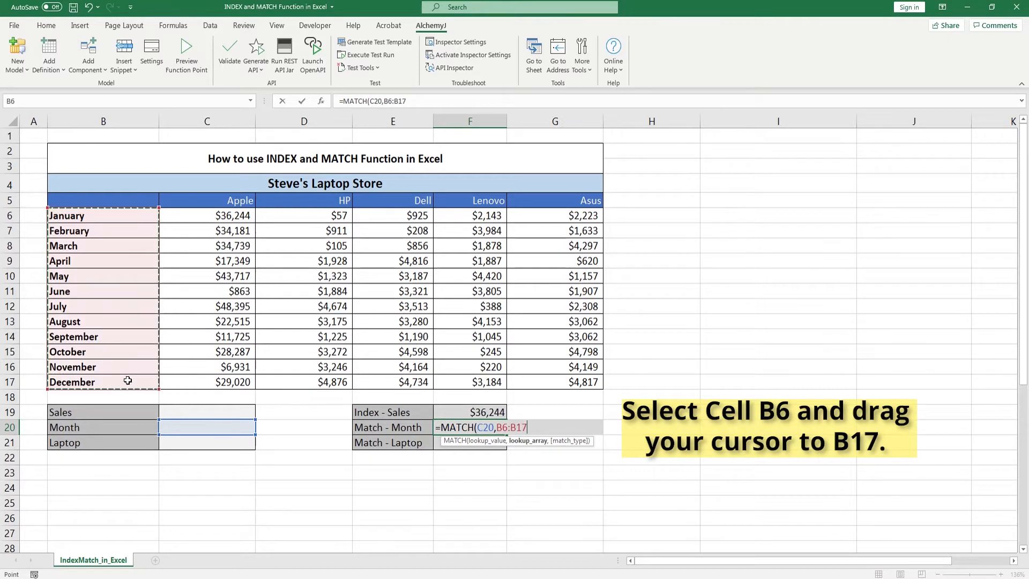
text(,)
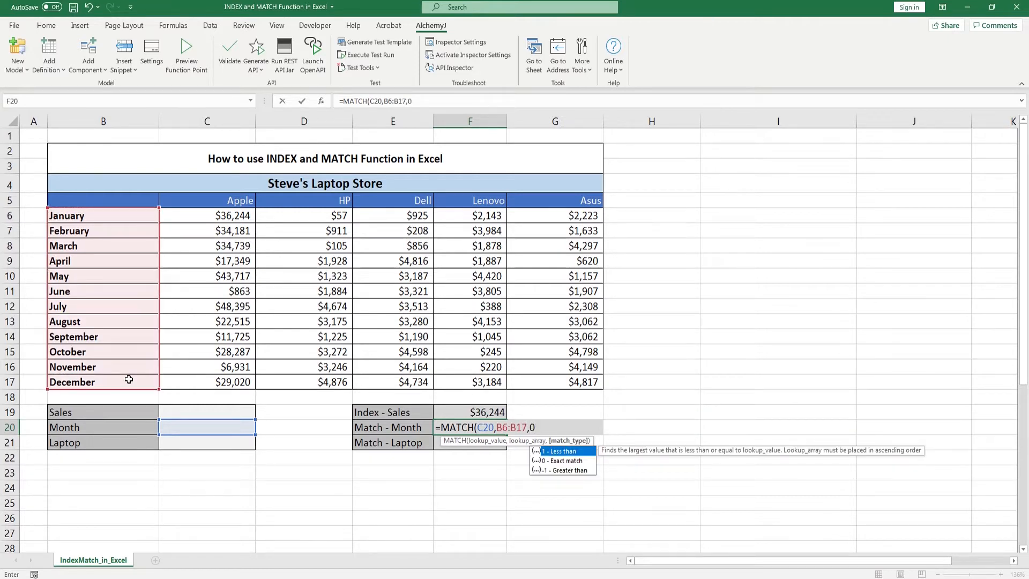
text(0))
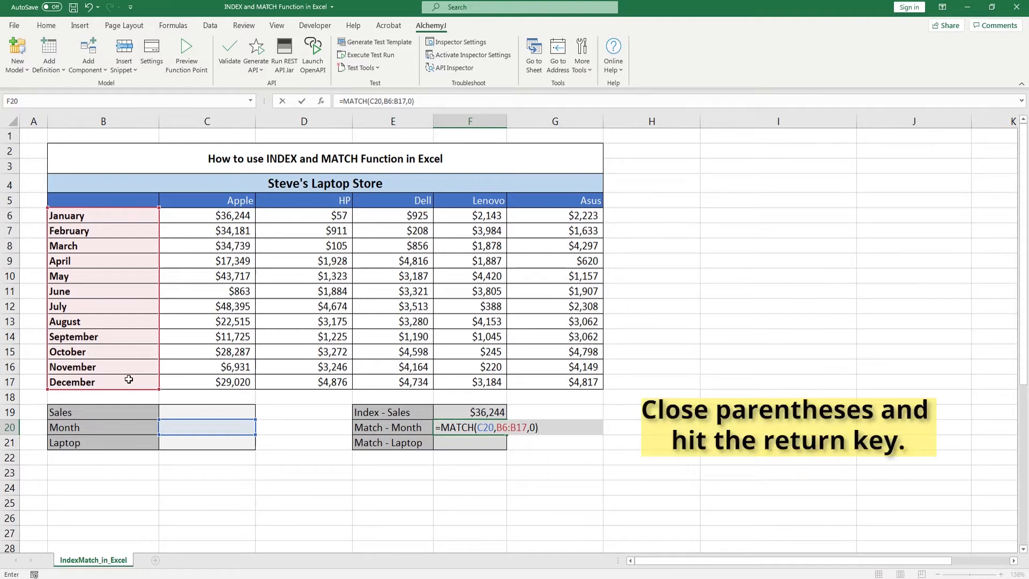
key(Return)
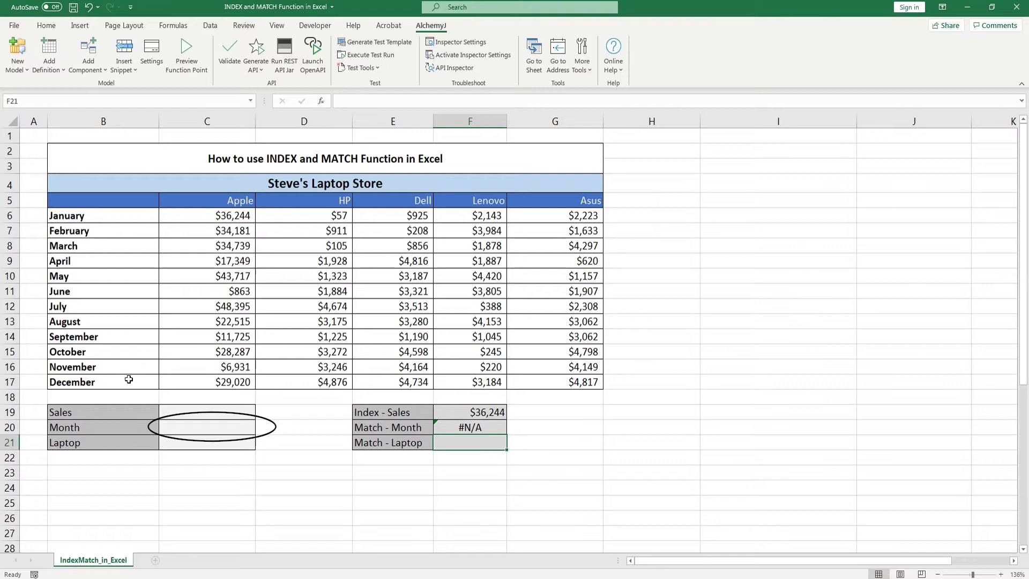
Step: Enter January as the lookup month in cell C20
click(172, 426)
text(January)
key(Return)
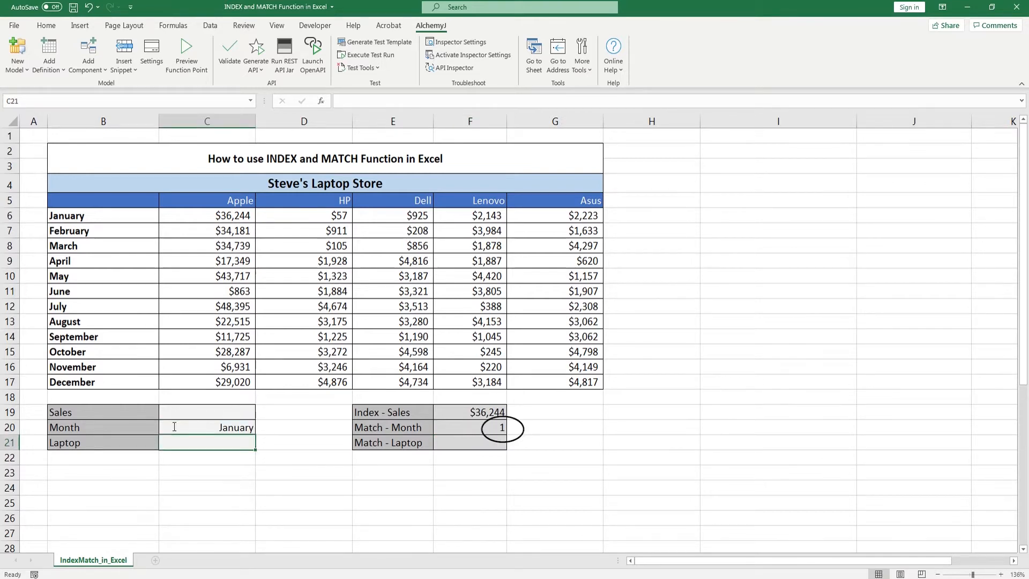
key(ctrl+Home)
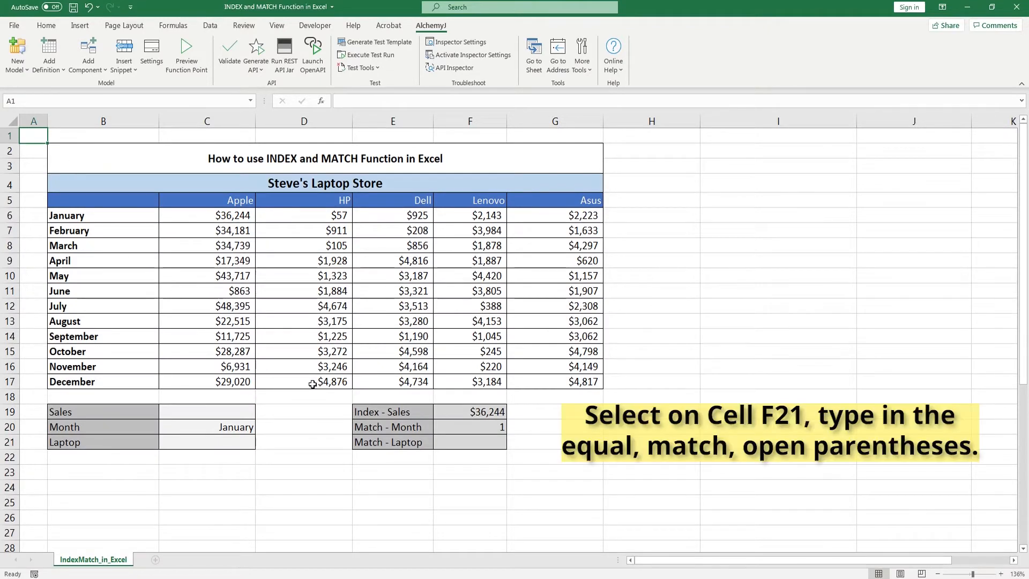
Step: Enter =MATCH(C21,C5:G5,0) in cell F21 to find the laptop brand's position with an exact match
click(456, 443)
text(=MATCH()
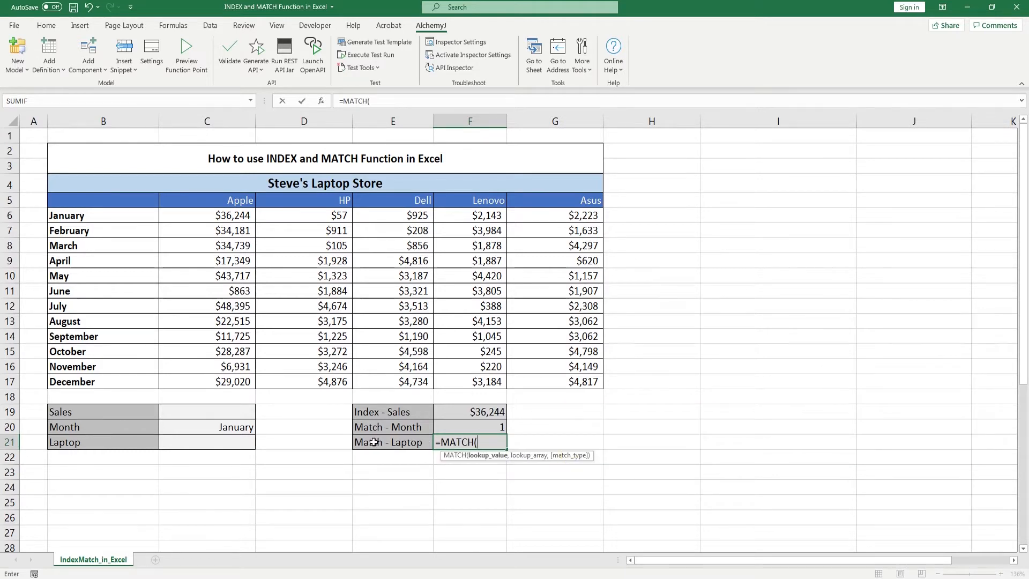
click(243, 443)
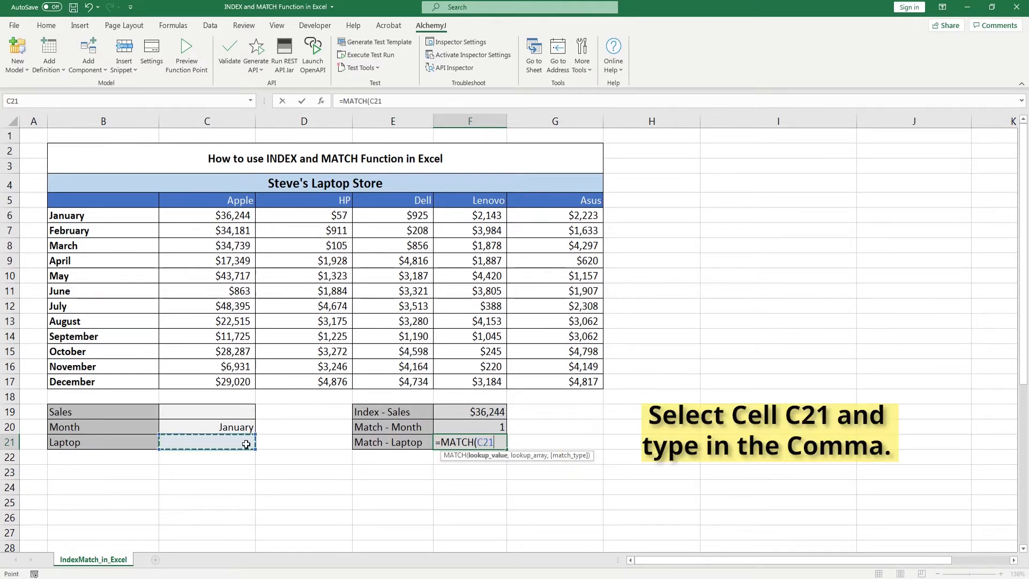
text(,)
drag(214, 200, 519, 203)
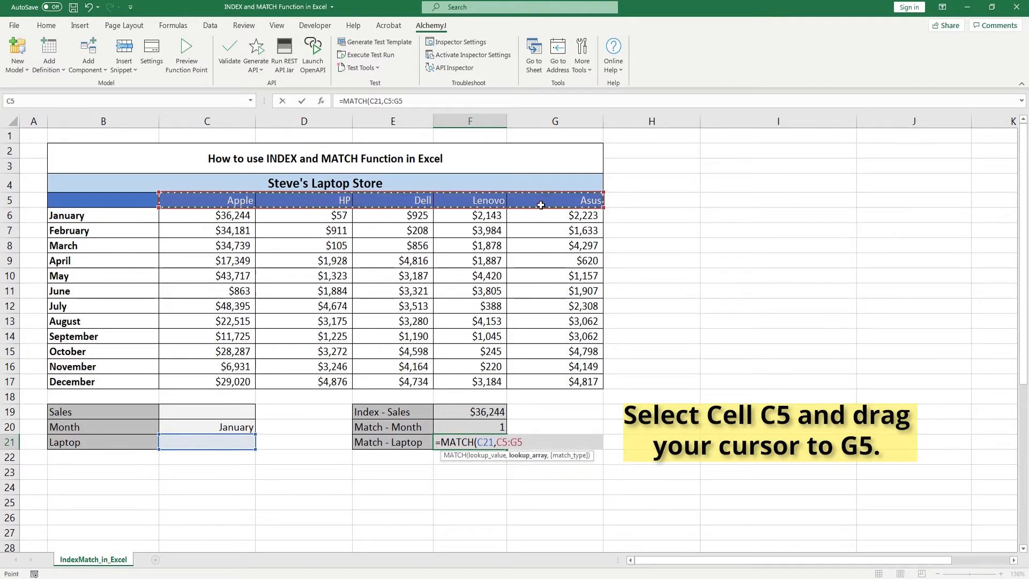
text(,)
text(0))
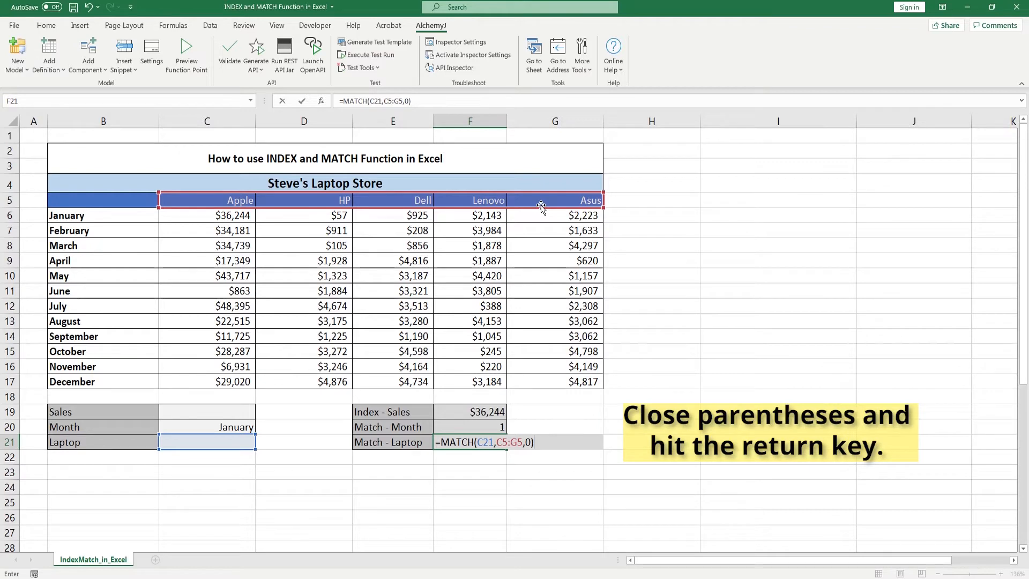
key(Return)
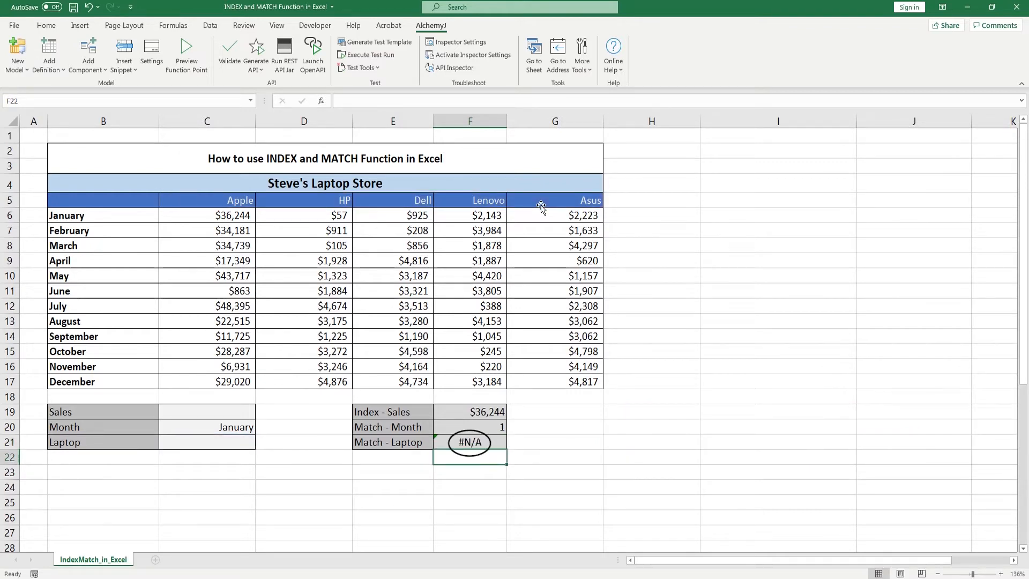
Step: Enter Apple as the lookup laptop in cell C21
click(233, 440)
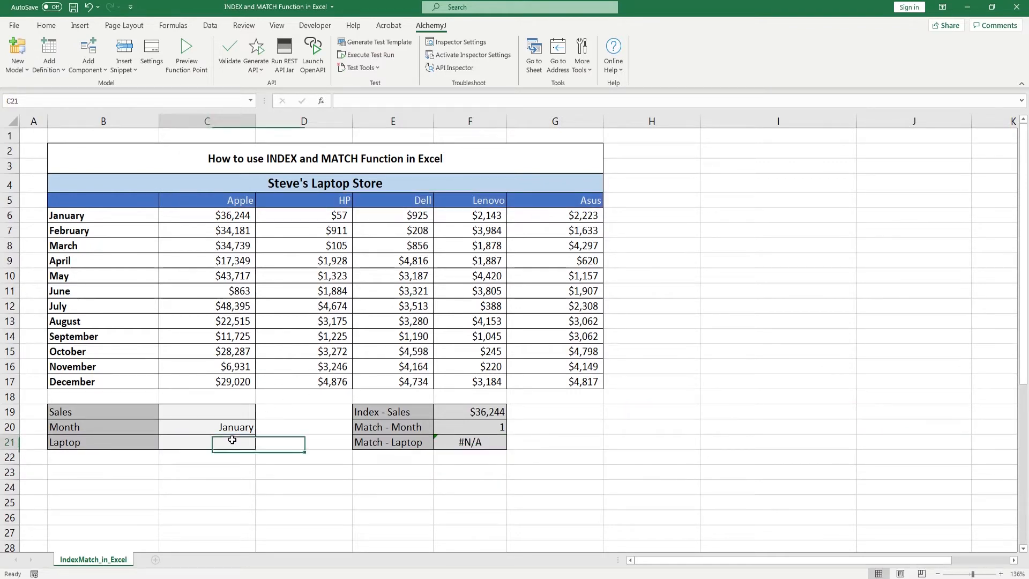
text(Apple)
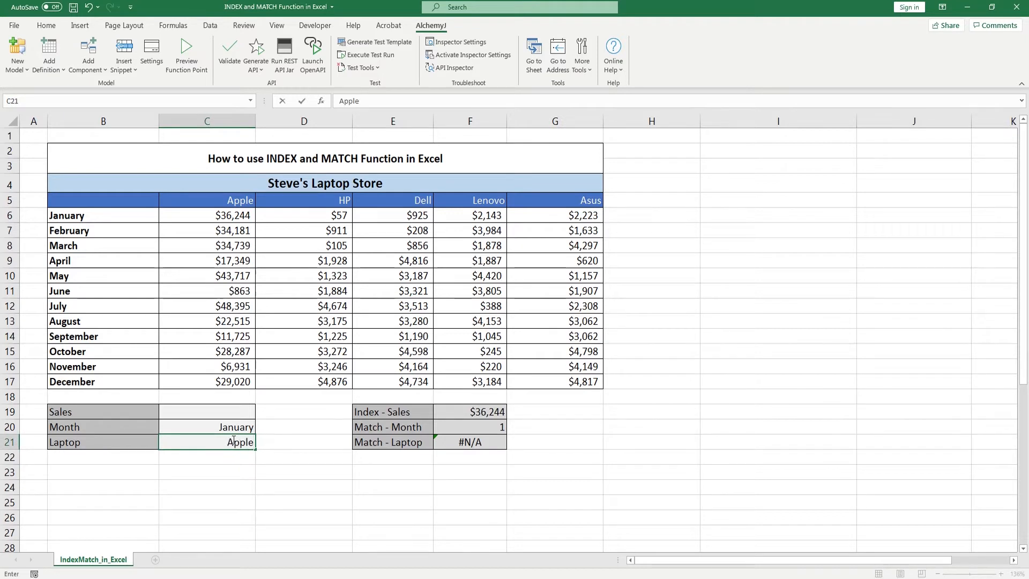
key(Return)
click(41, 138)
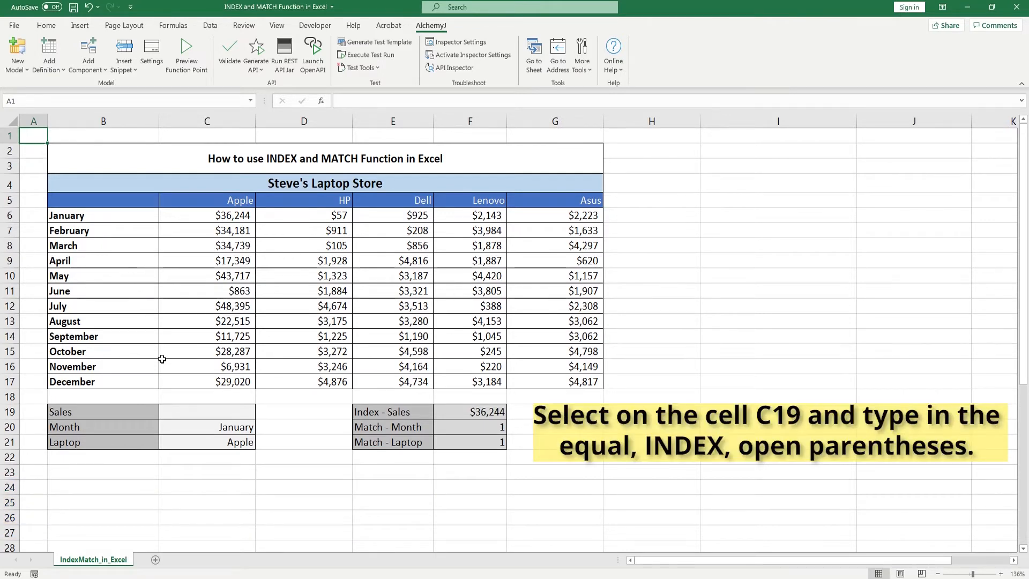
Step: Enter the combined lookup formula =INDEX(C6:G17,MATCH(C20,B6:B17,0),MATCH(C21,C5:G5,0)) in the Sales cell C19
click(168, 409)
text(=IND)
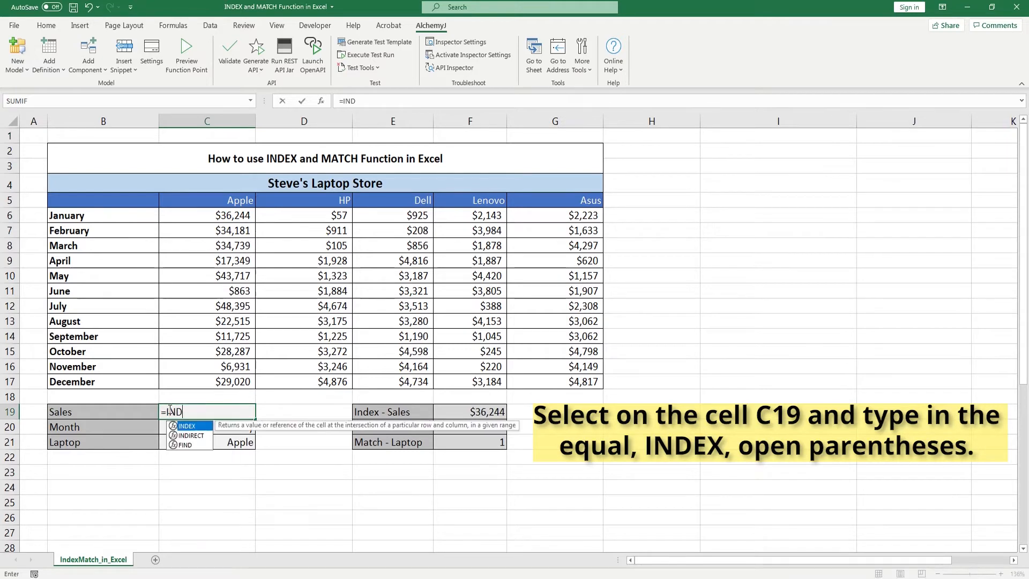
text(EX()
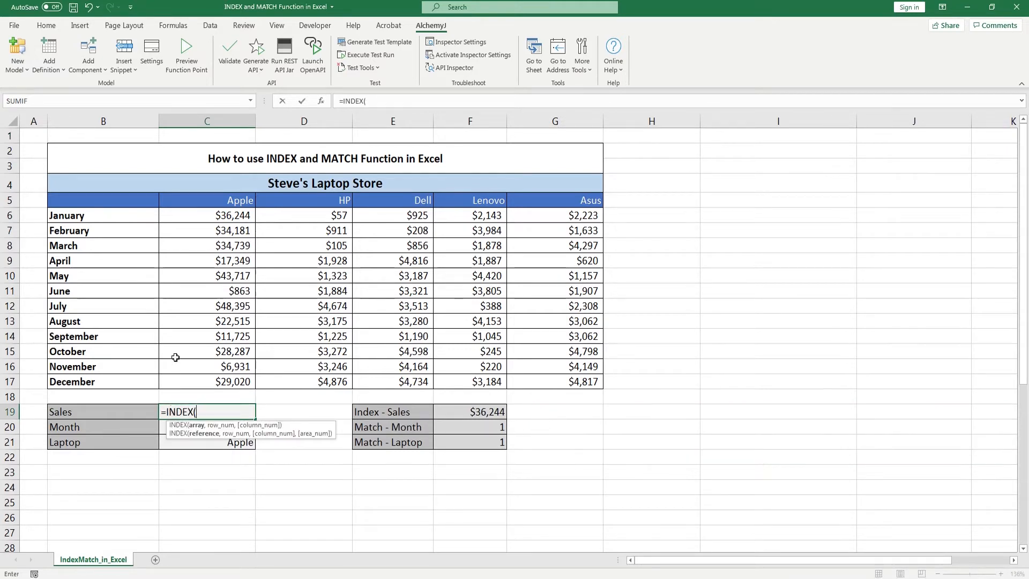
drag(184, 216, 549, 377)
text(,MATCH()
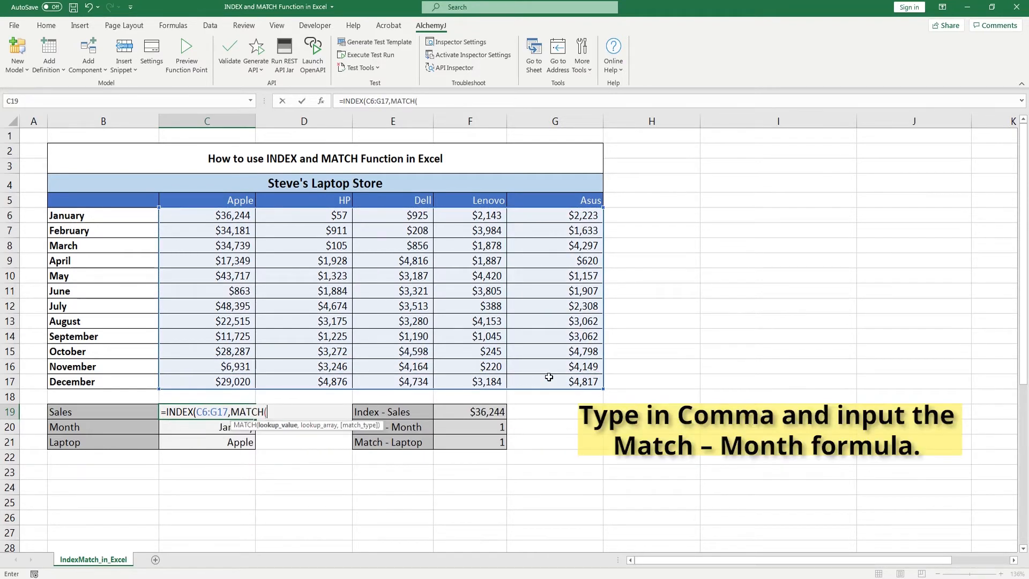
click(221, 427)
text(,)
drag(139, 222, 135, 377)
text(,0),MATCH)
text(()
click(214, 442)
text(,)
drag(206, 201, 522, 203)
text(,0)))
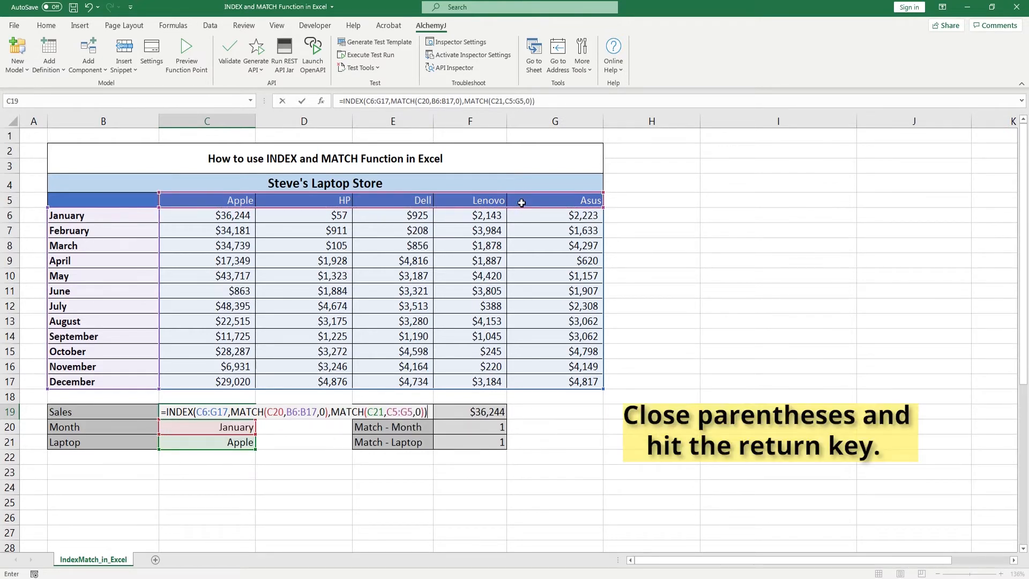
key(Return)
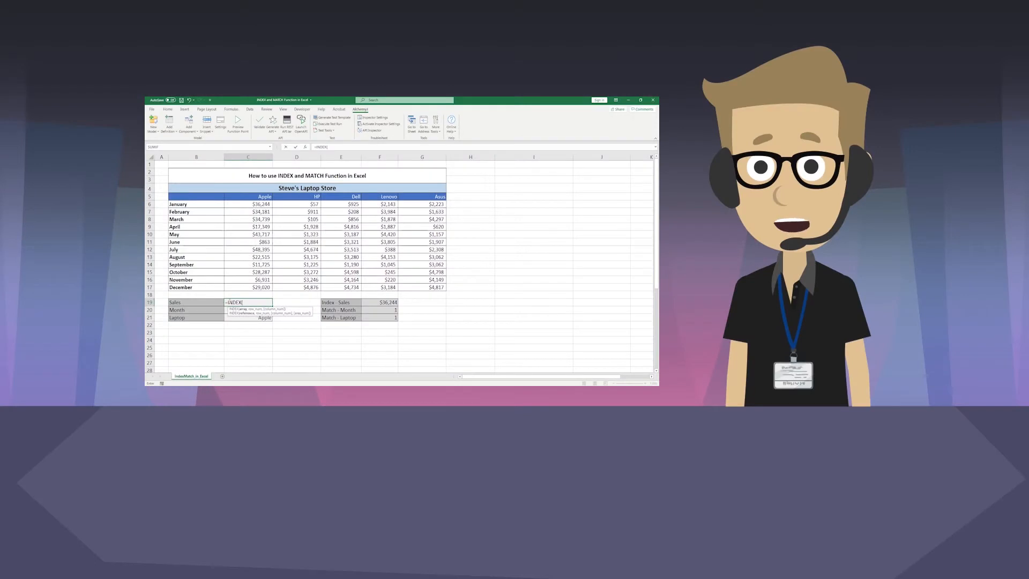
drag(252, 204, 420, 285)
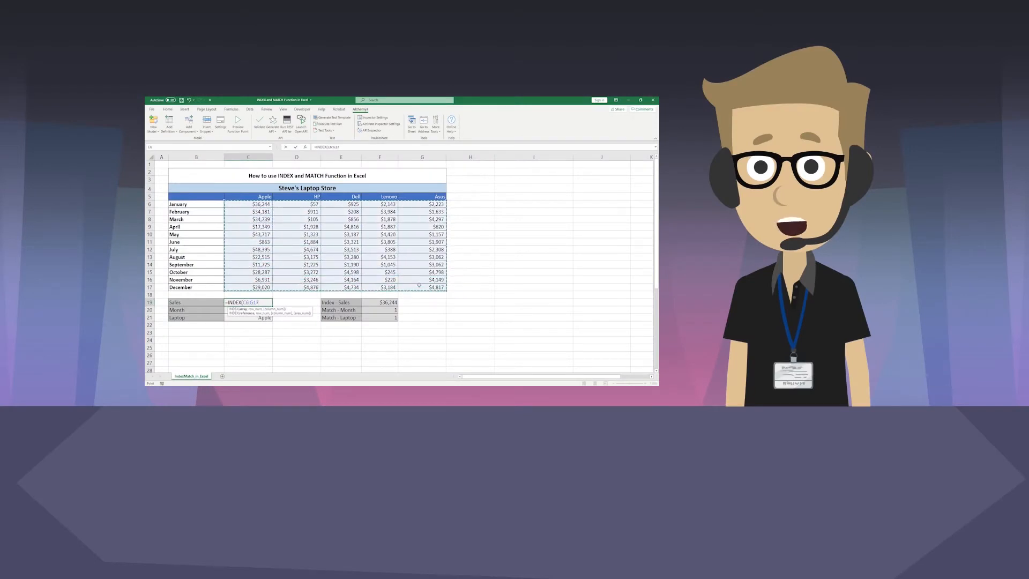
text(,MATCH()
click(257, 311)
text(,)
drag(206, 205, 212, 285)
text(,0),MATCH()
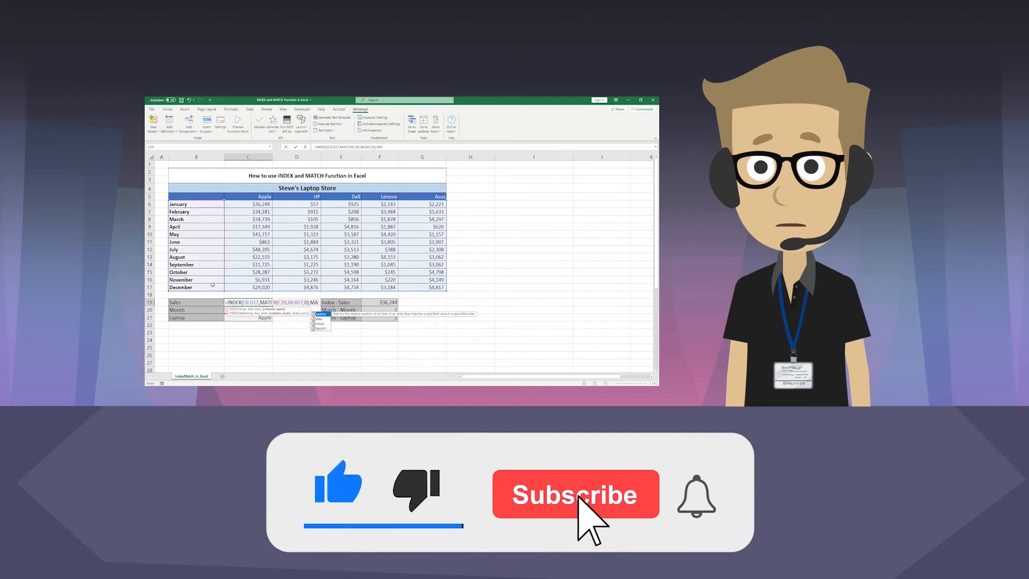
click(248, 318)
text(,)
drag(248, 196, 406, 198)
text(,0)))
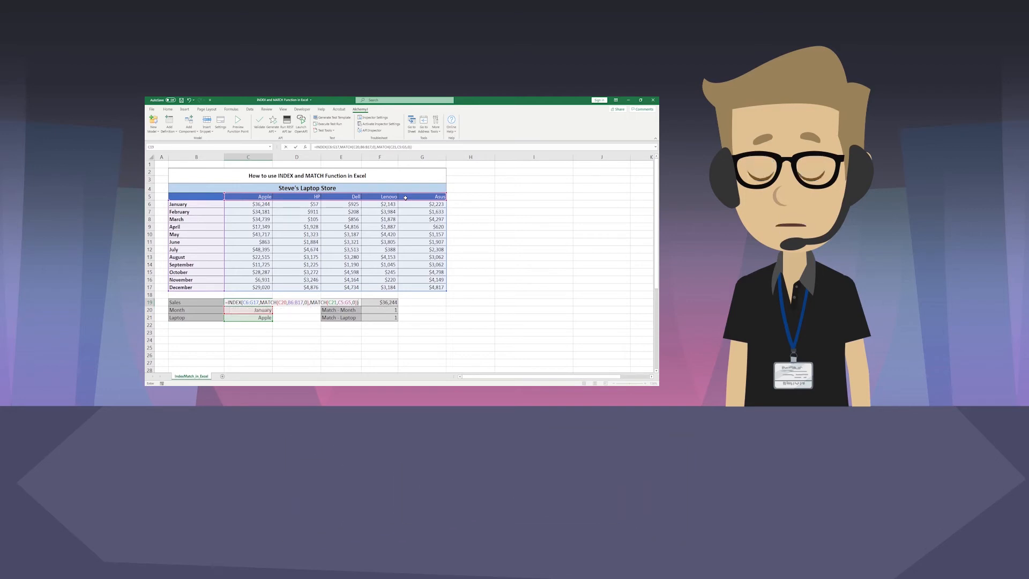
key(Return)
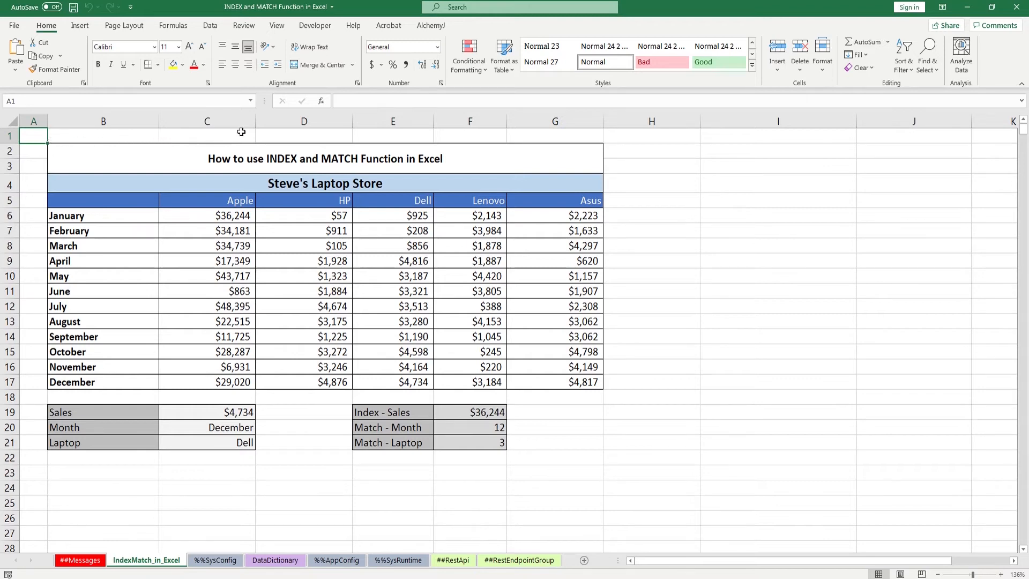
Step: Generate an API from the IndexMatch workbook with AlchemyJ's Generate API command
click(430, 25)
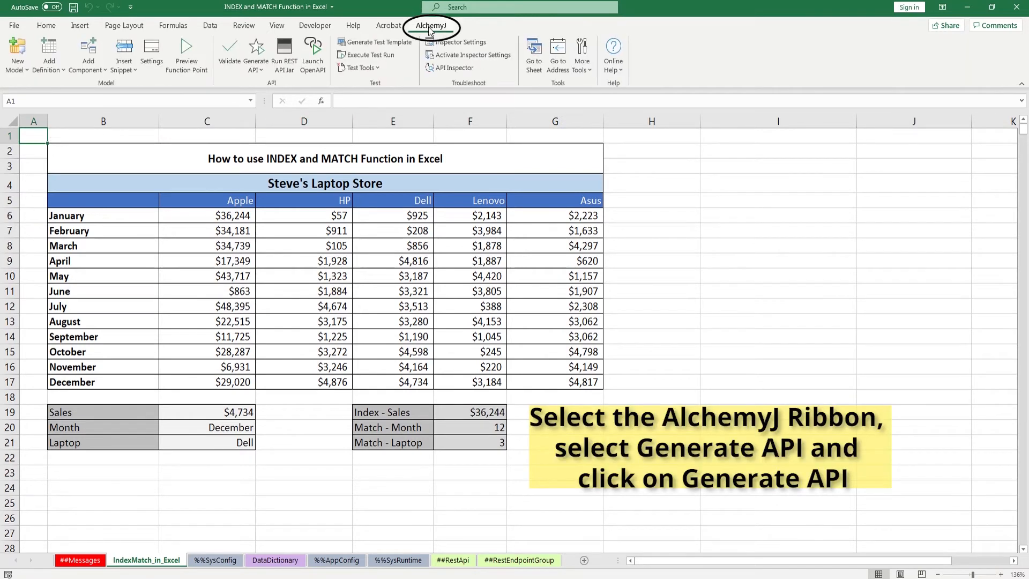
click(256, 65)
click(266, 104)
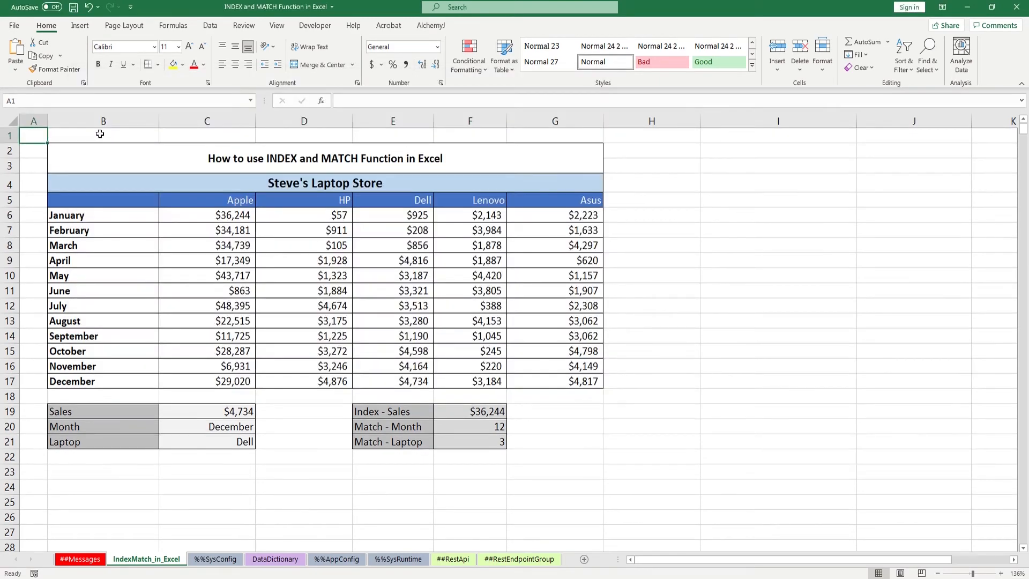
Step: Launch the OpenAPI page in the browser and make the POST /indexmatch/indexmatch operation's request editable for a trial run
click(429, 27)
click(318, 66)
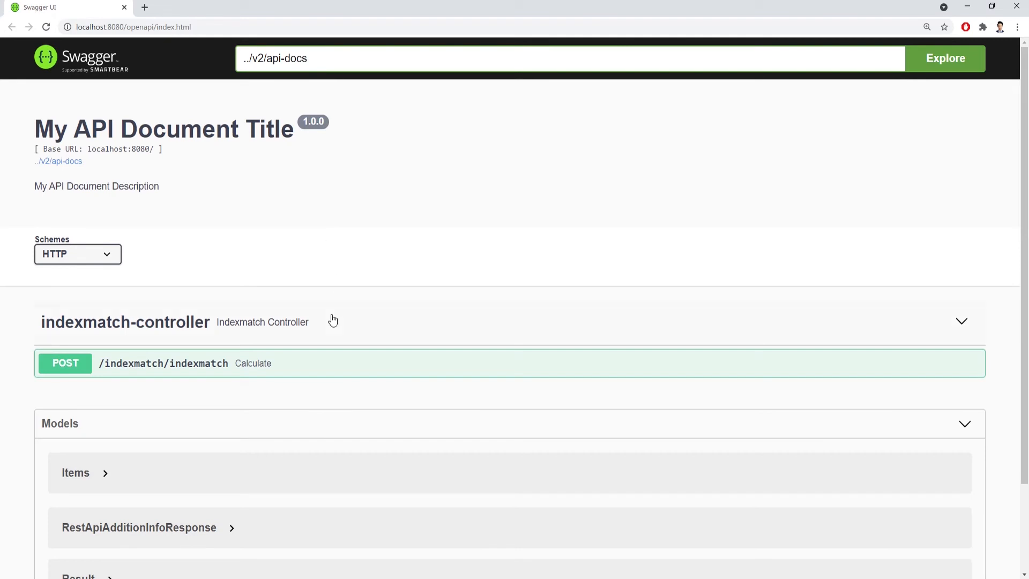
click(333, 363)
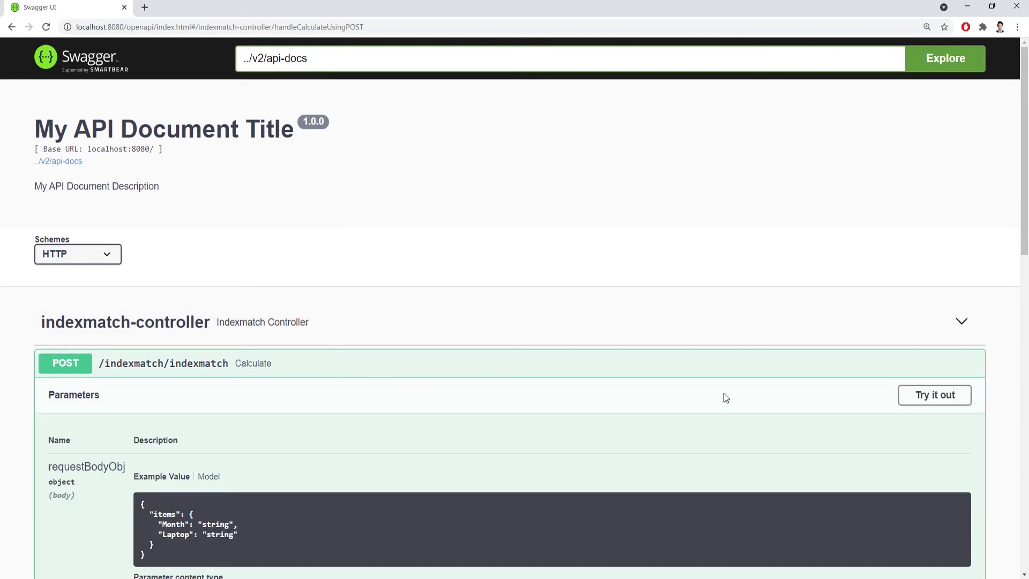
click(906, 396)
Step: Set Month to "December" and Laptop to "Dell" in the request body
scroll(246, 380, down, 3)
click(229, 359)
text(December",)
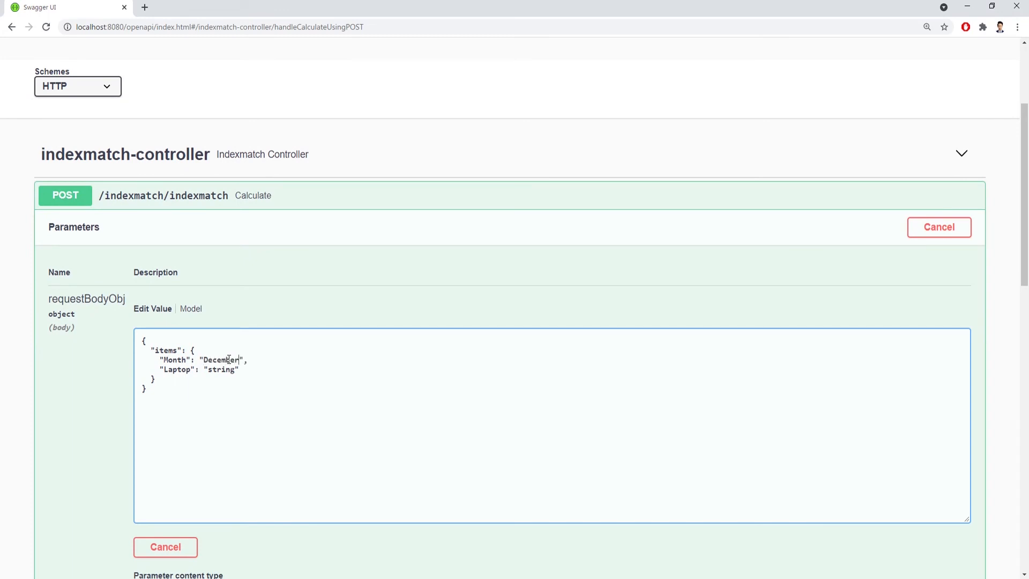
click(236, 369)
key(BackSpace)
key(BackSpace)
key(BackSpace)
key(BackSpace)
key(BackSpace)
key(BackSpace)
text(Dell)
Step: Execute the indexmatch request and examine the sales value returned in its response
scroll(233, 368, down, 2)
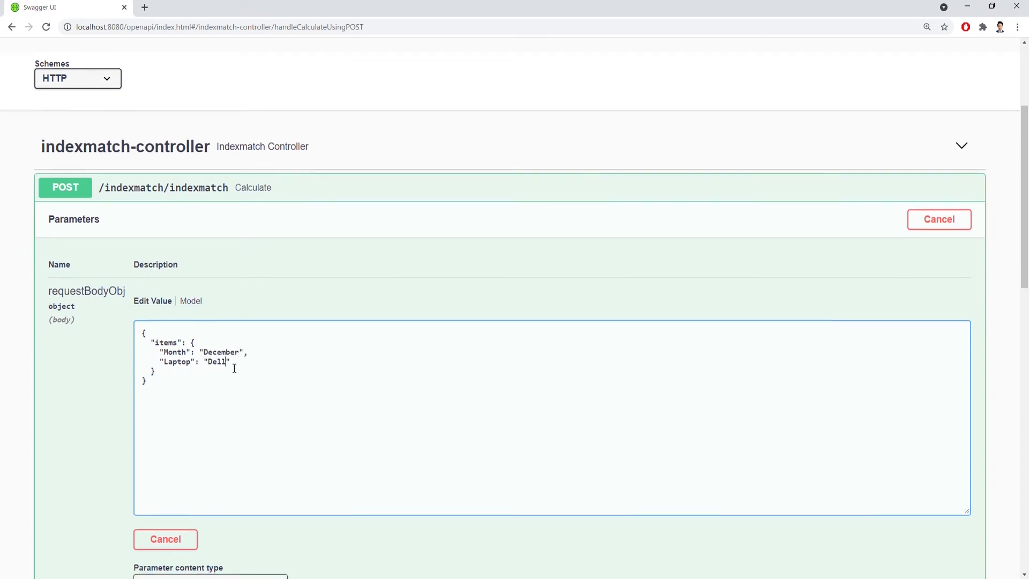
scroll(234, 367, down, 2)
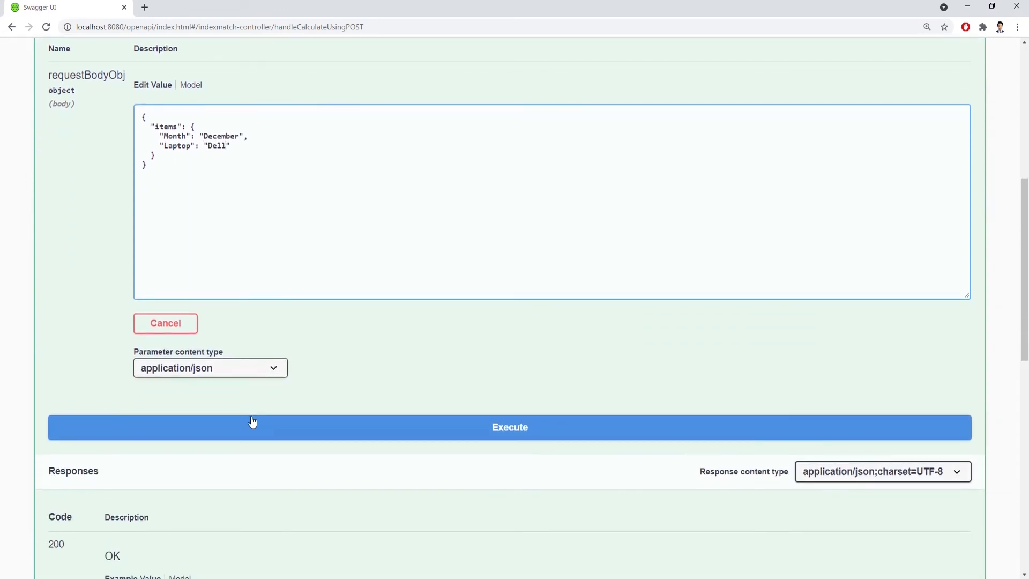
click(253, 423)
scroll(252, 427, down, 6)
drag(121, 452, 177, 452)
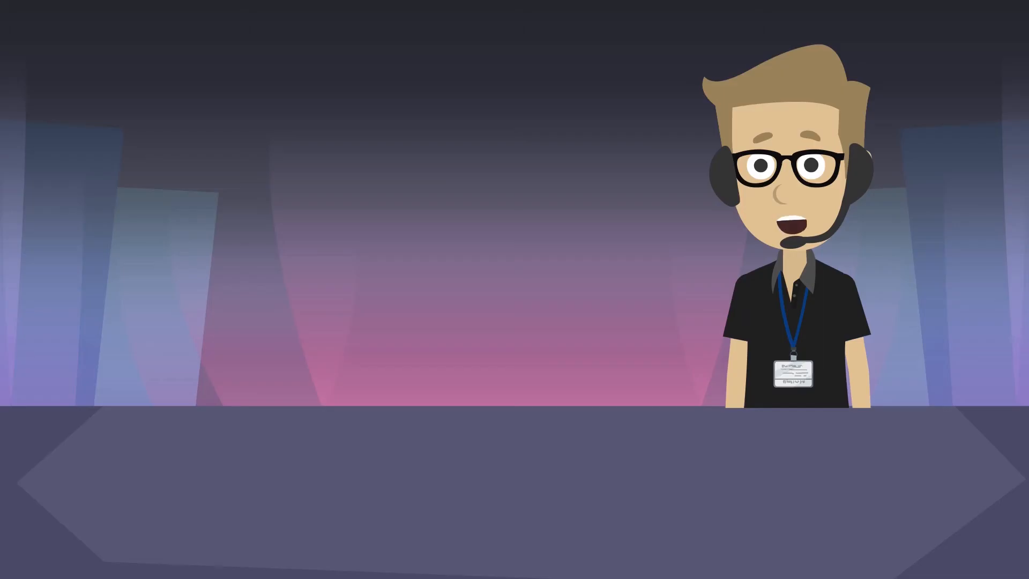